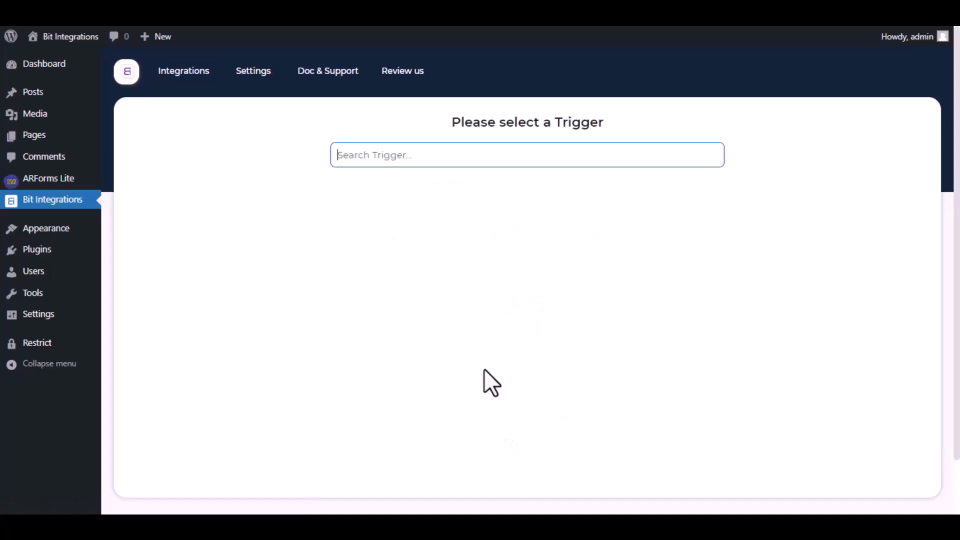
# Search 'Arfo', set ARForm's Contact Form as the integration trigger, and continue.
pyautogui.write('A')
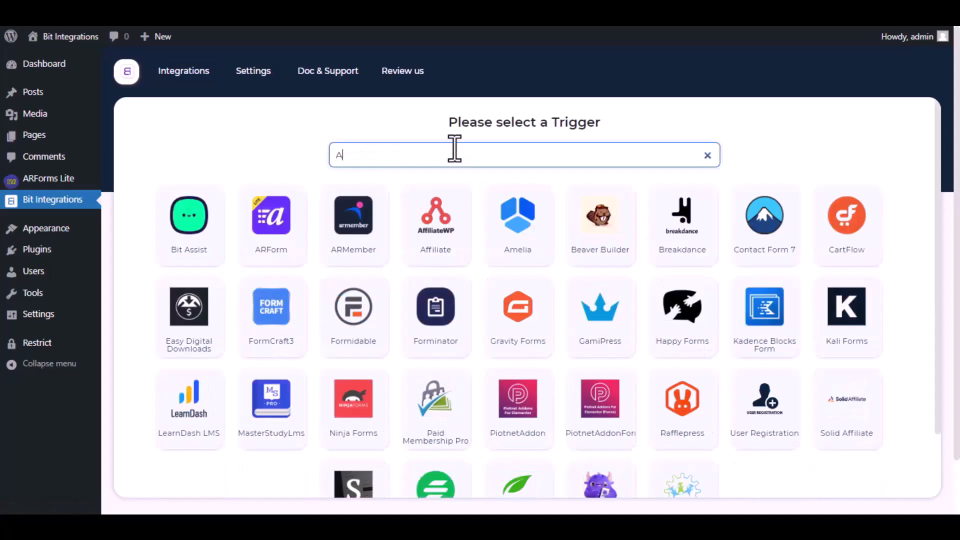
pyautogui.write('rf')
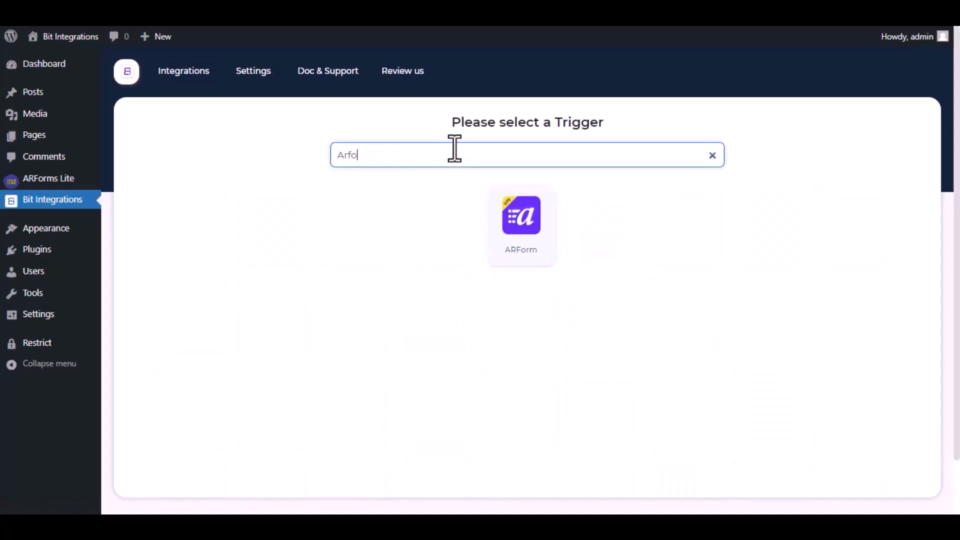
pyautogui.write('o')
pyautogui.click(538, 222)
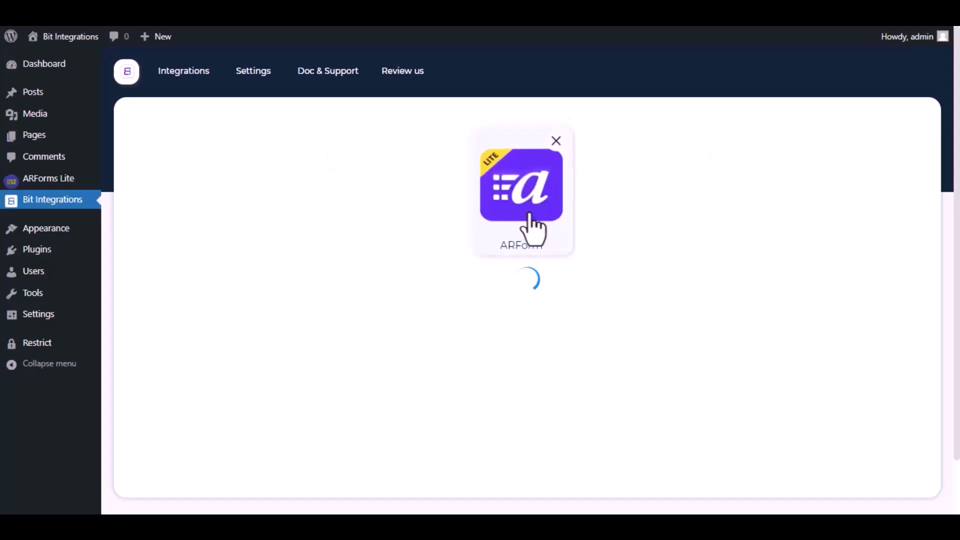
pyautogui.click(537, 316)
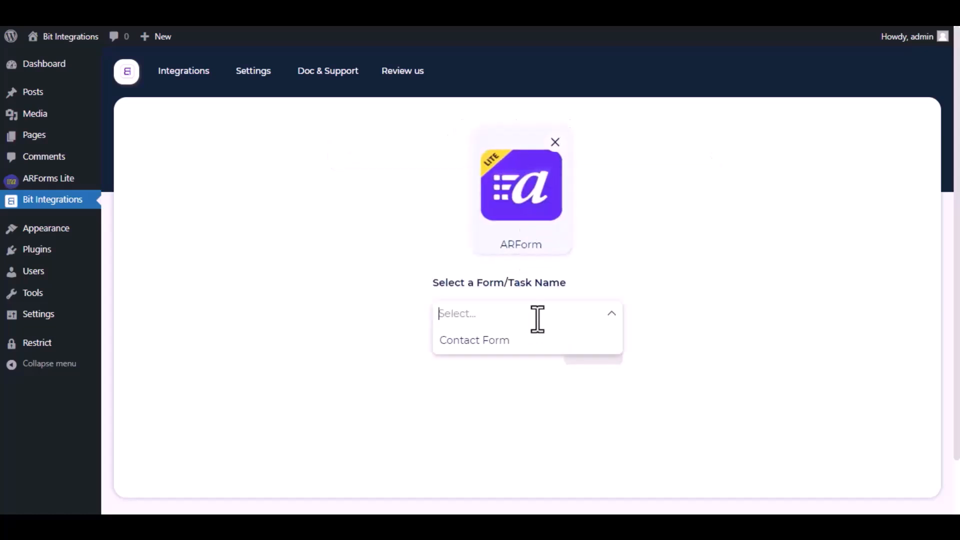
pyautogui.click(514, 342)
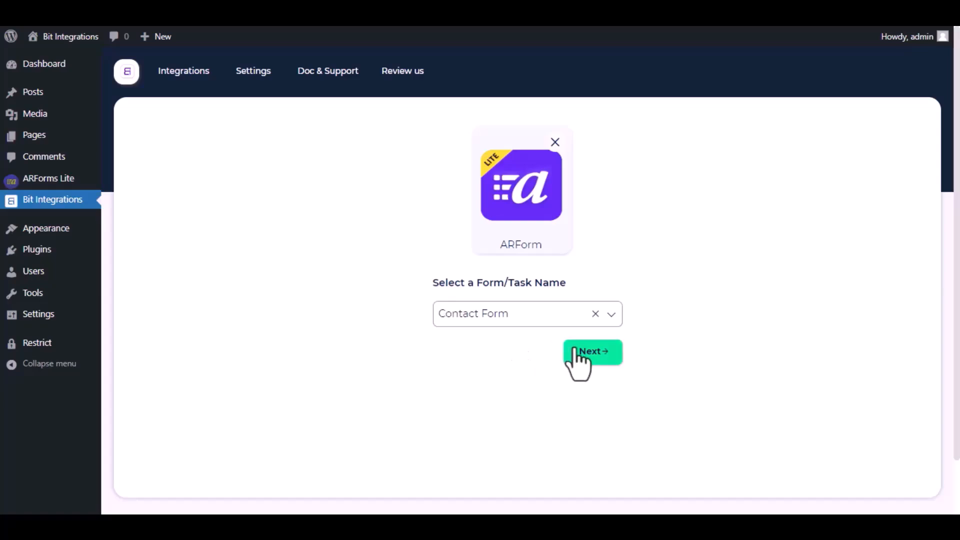
pyautogui.click(599, 356)
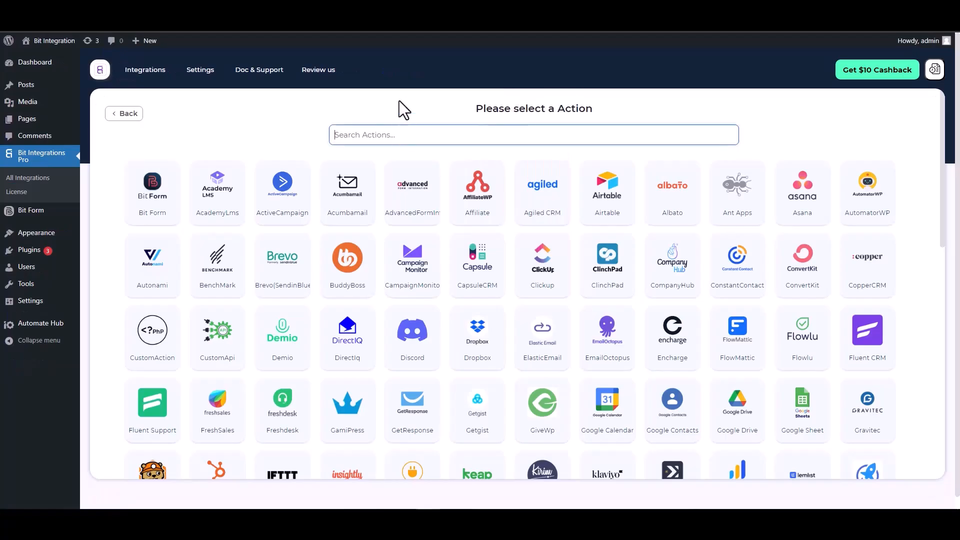
# Search 'con' and pick ConstantContact as the action, revealing its client id and secret fields.
pyautogui.write('con')
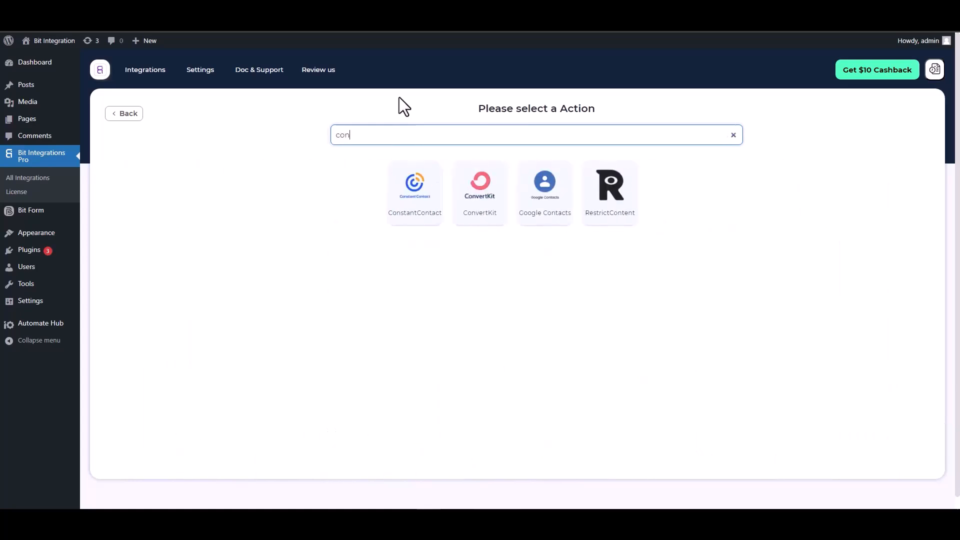
pyautogui.click(410, 212)
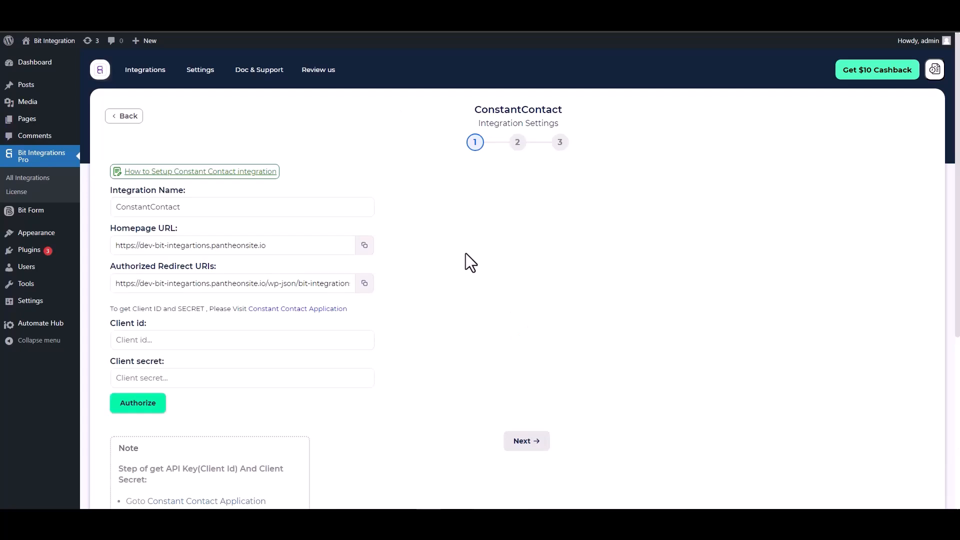
pyautogui.scroll(-2, 458, 235)
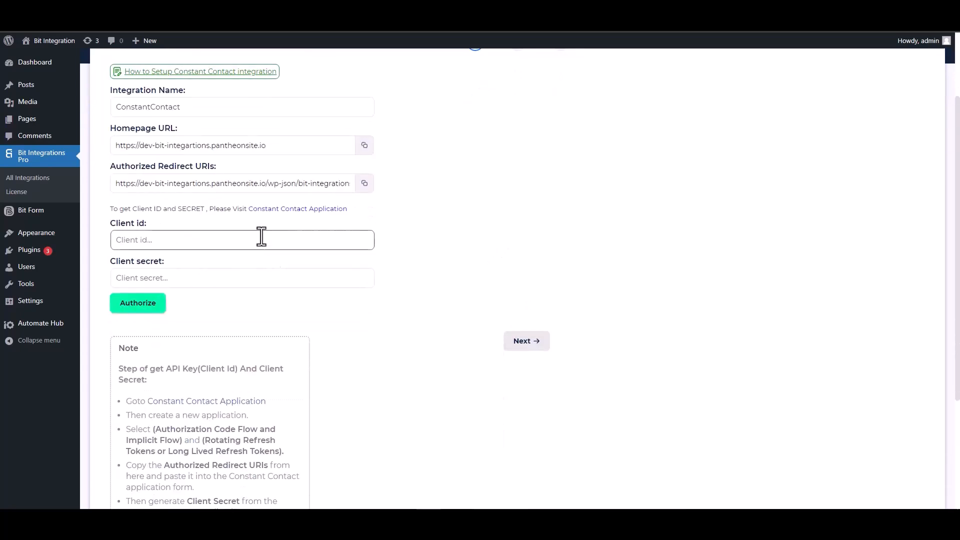
# Create a 'Bit Integrations' app with Long Lived Refresh Tokens and copy the authorized redirect URL.
pyautogui.click(291, 209)
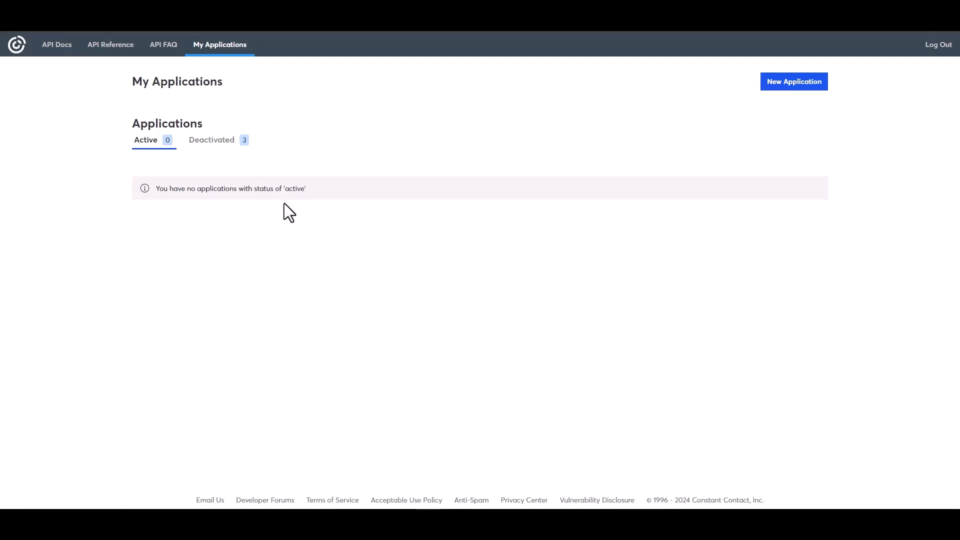
pyautogui.click(782, 85)
pyautogui.click(385, 188)
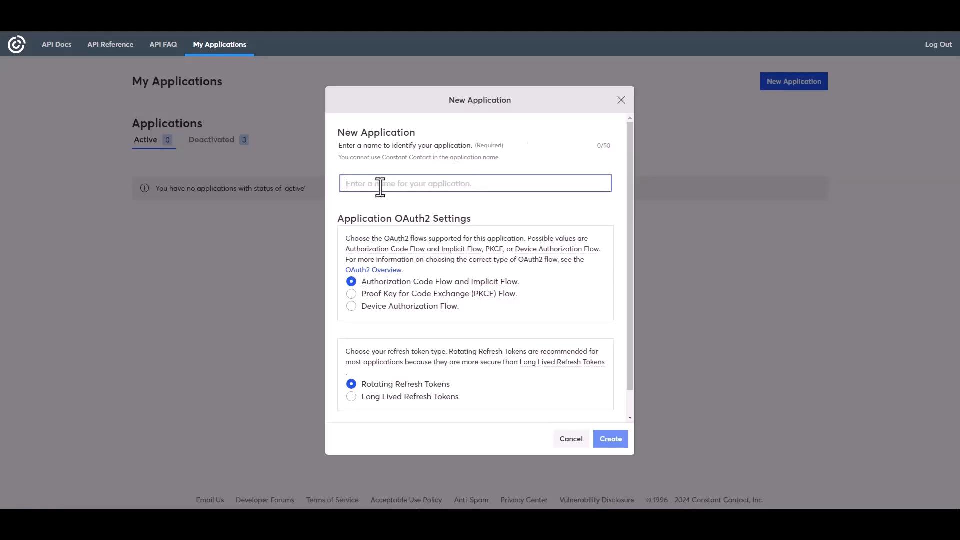
pyautogui.write('B')
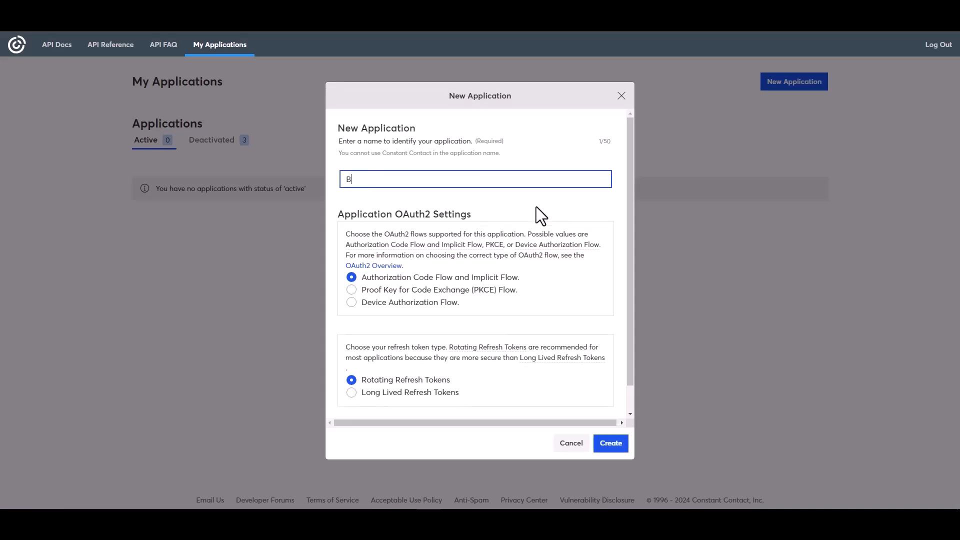
pyautogui.write('it Integrations')
pyautogui.click(371, 395)
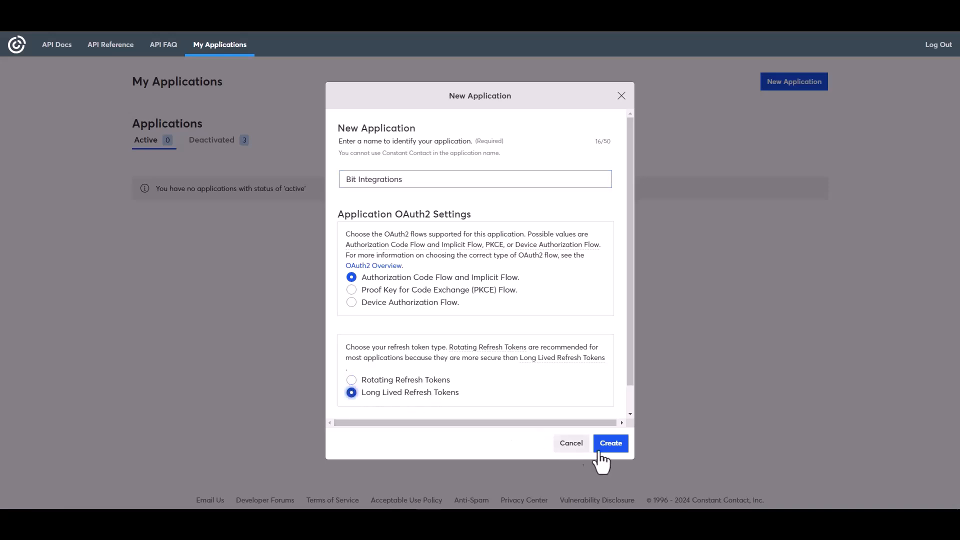
pyautogui.click(610, 445)
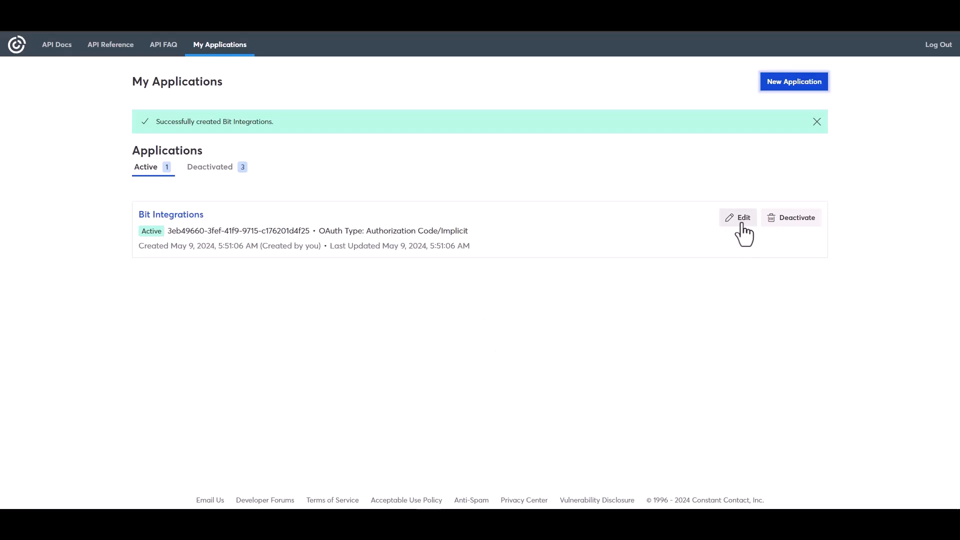
pyautogui.click(738, 223)
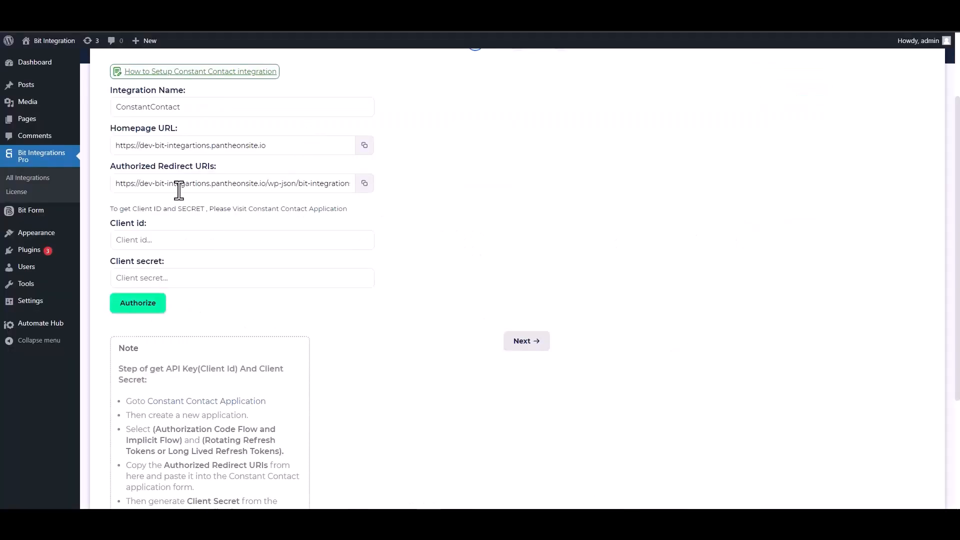
pyautogui.click(366, 188)
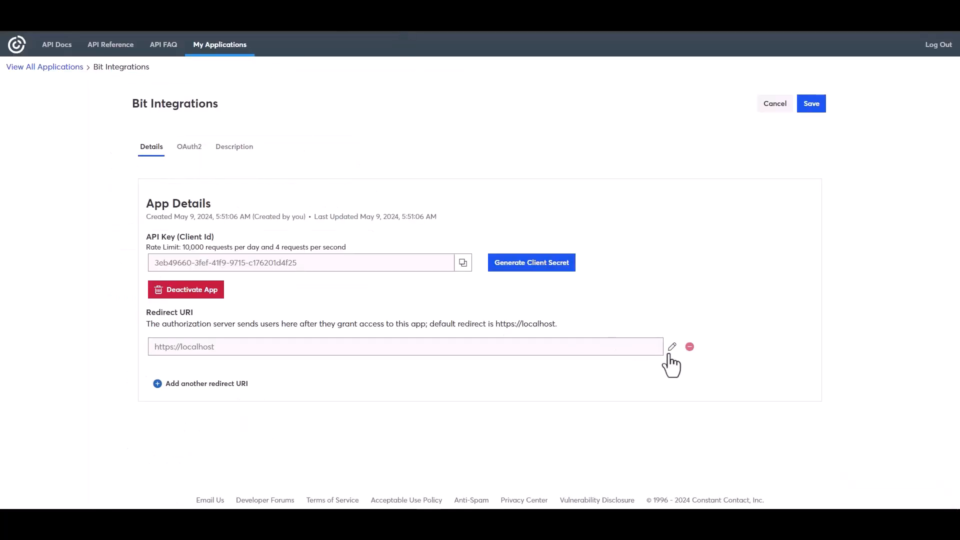
pyautogui.click(672, 347)
pyautogui.tripleClick(407, 274)
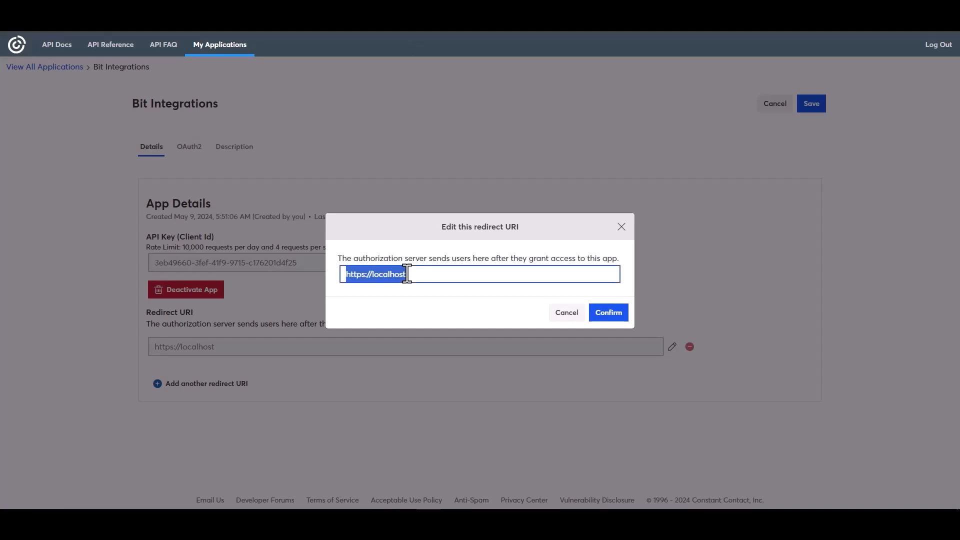
pyautogui.hotkey('ctrl', 'v')
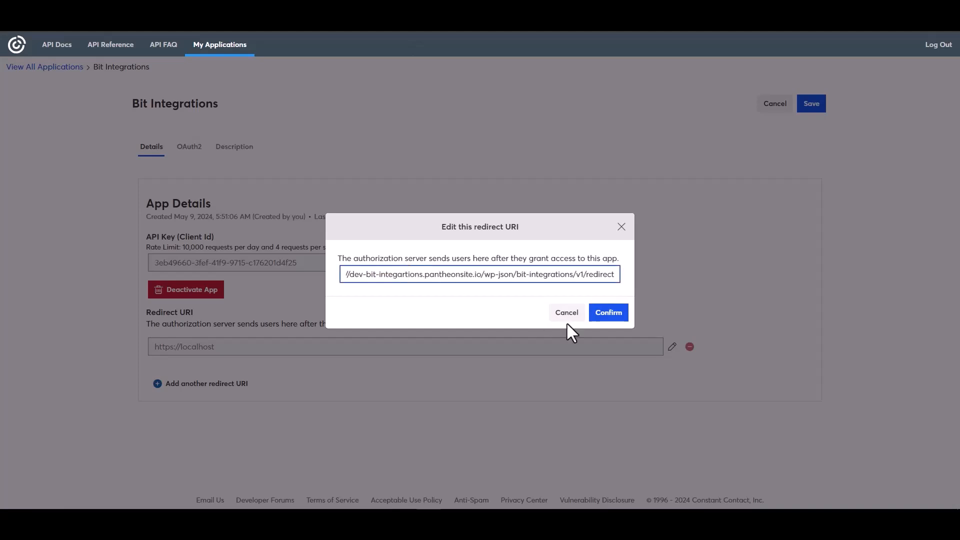
pyautogui.click(608, 313)
# Copy the app's API key into the Bit Integrations Client id field.
pyautogui.click(463, 305)
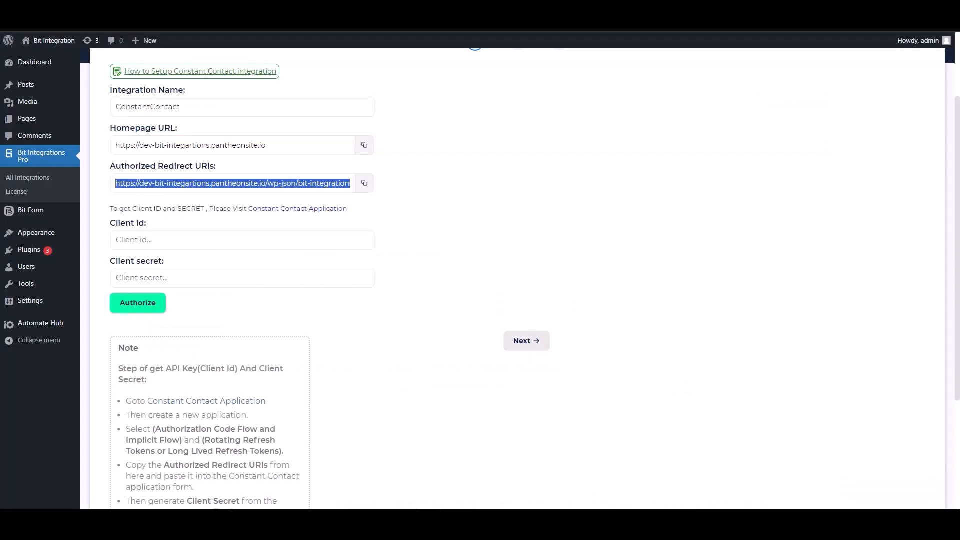
pyautogui.click(186, 240)
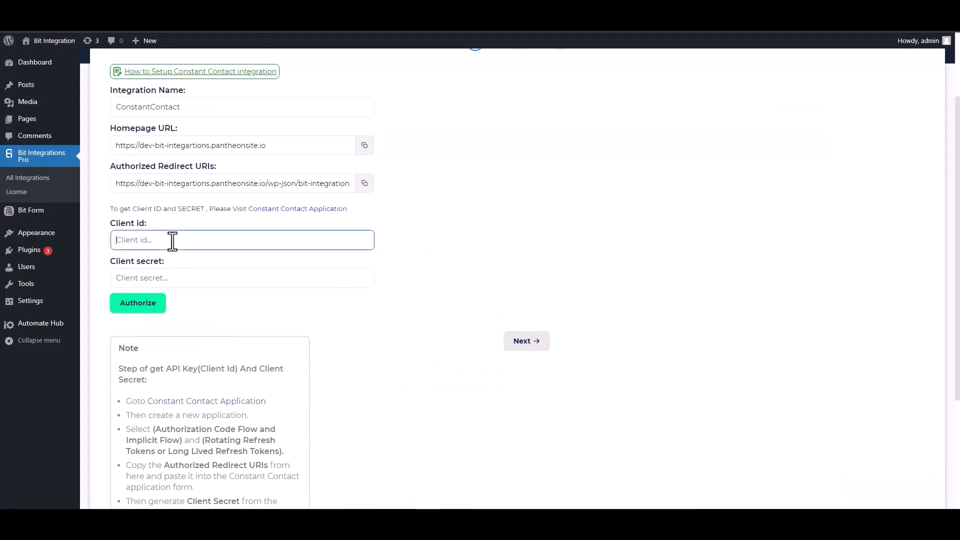
pyautogui.hotkey('ctrl', 'v')
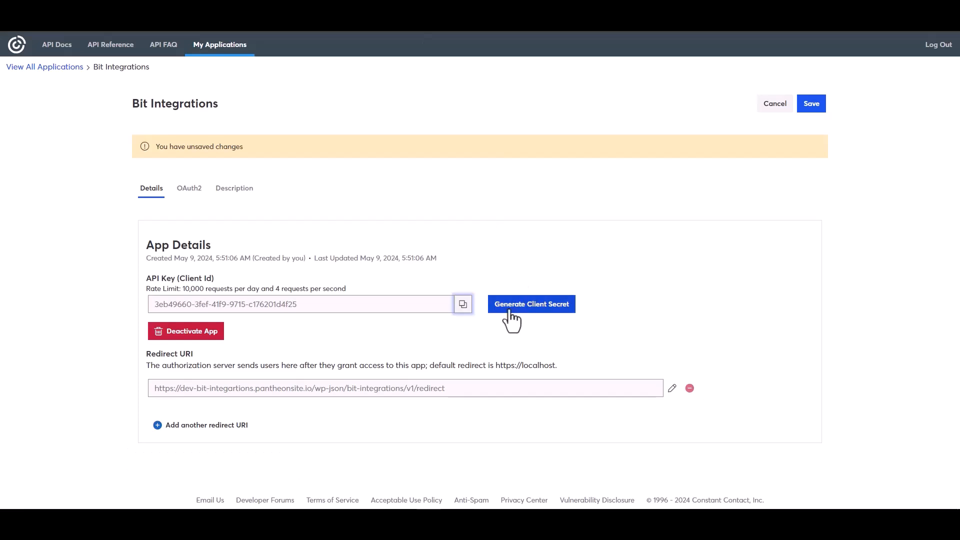
# Generate a new client secret, copy it, and save the application changes.
pyautogui.click(516, 309)
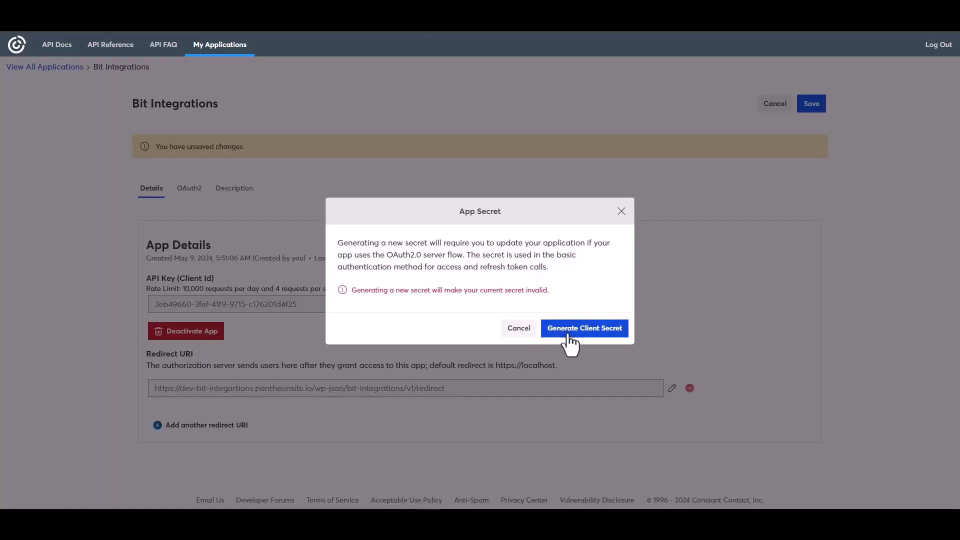
pyautogui.click(571, 335)
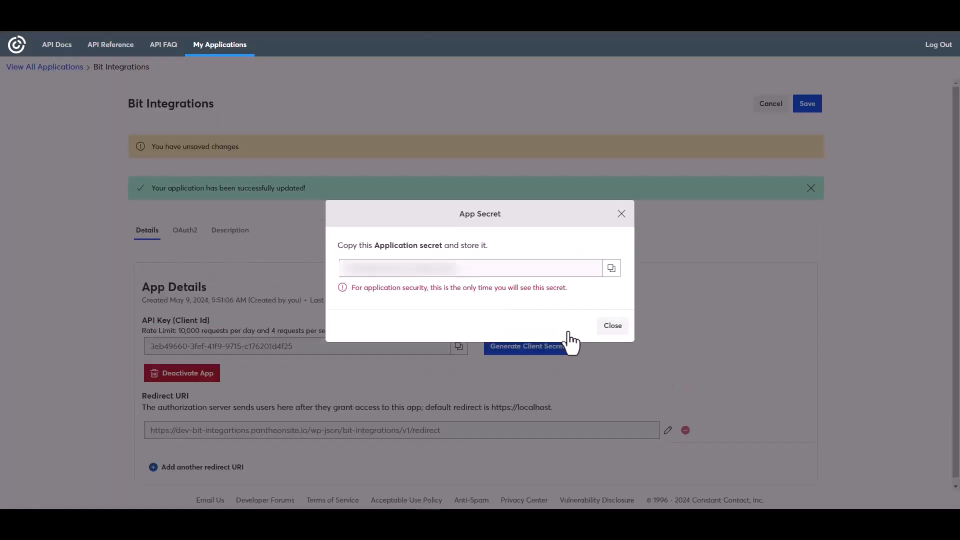
pyautogui.click(611, 268)
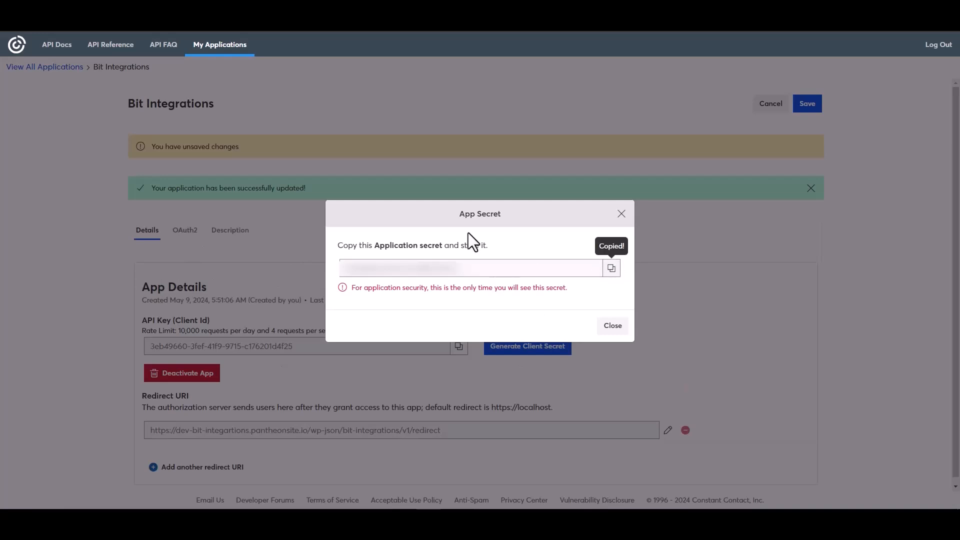
pyautogui.click(614, 326)
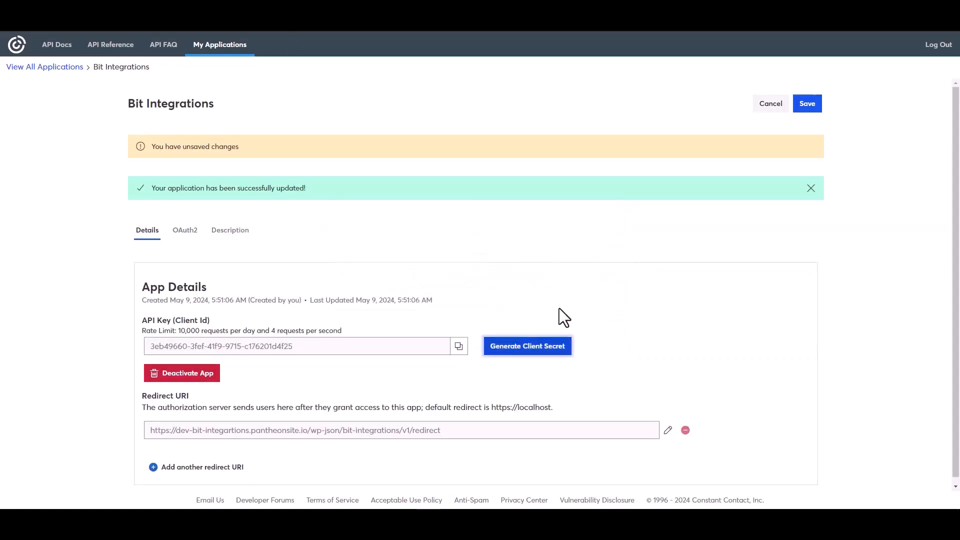
pyautogui.click(806, 105)
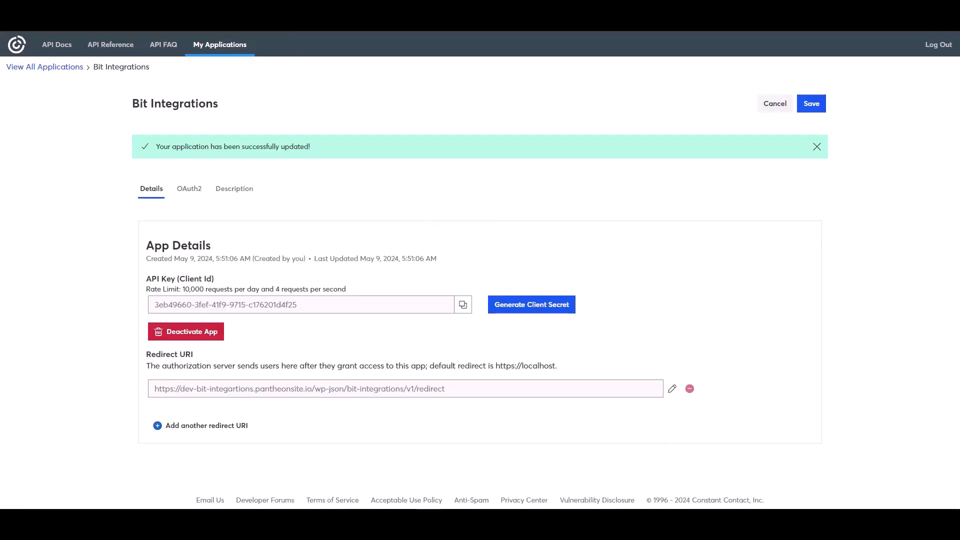
# Paste the secret into the Client secret field and authorize the Constant Contact connection.
pyautogui.hotkey('alt', 'Tab')
pyautogui.click(195, 278)
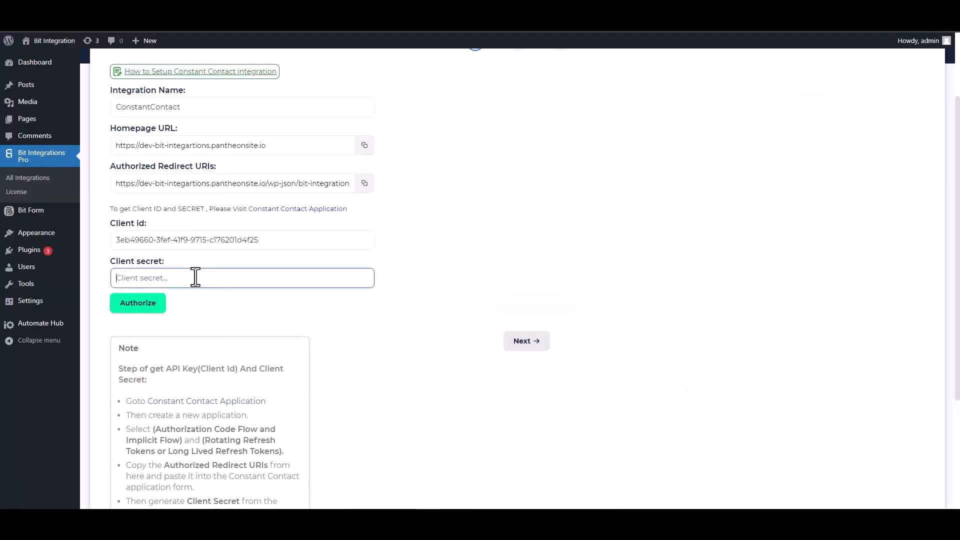
pyautogui.hotkey('ctrl', 'v')
pyautogui.click(138, 307)
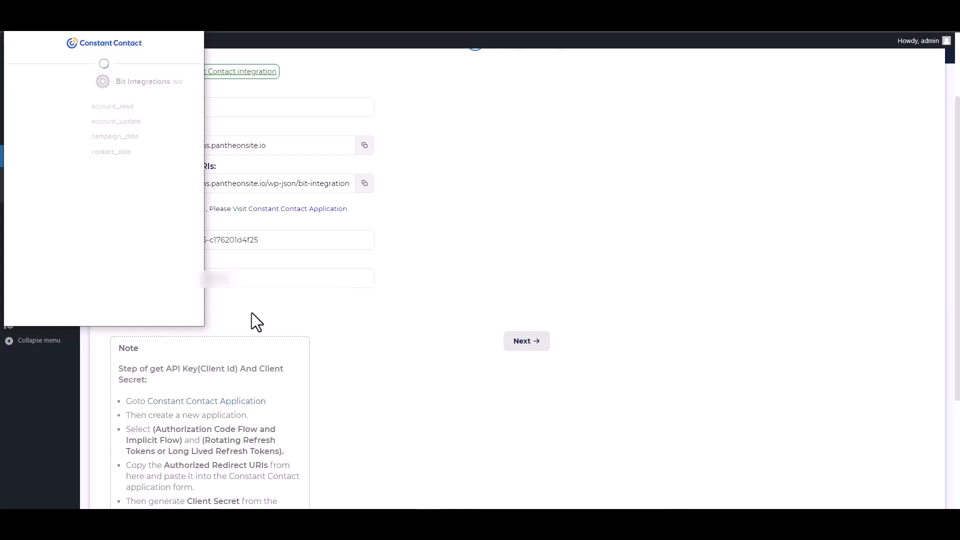
# Allow Bit Integrations access to the Constant Contact account and go on to step 2.
pyautogui.click(149, 229)
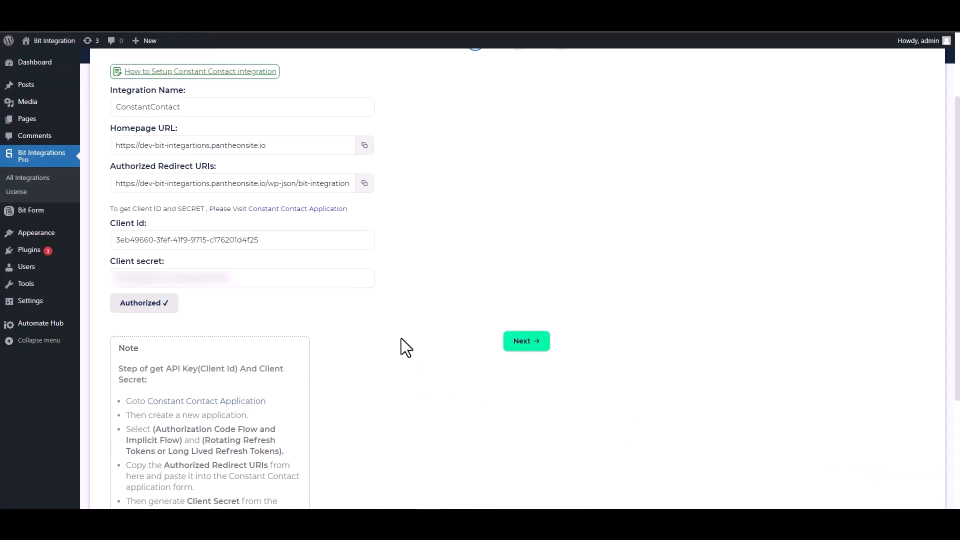
pyautogui.click(526, 350)
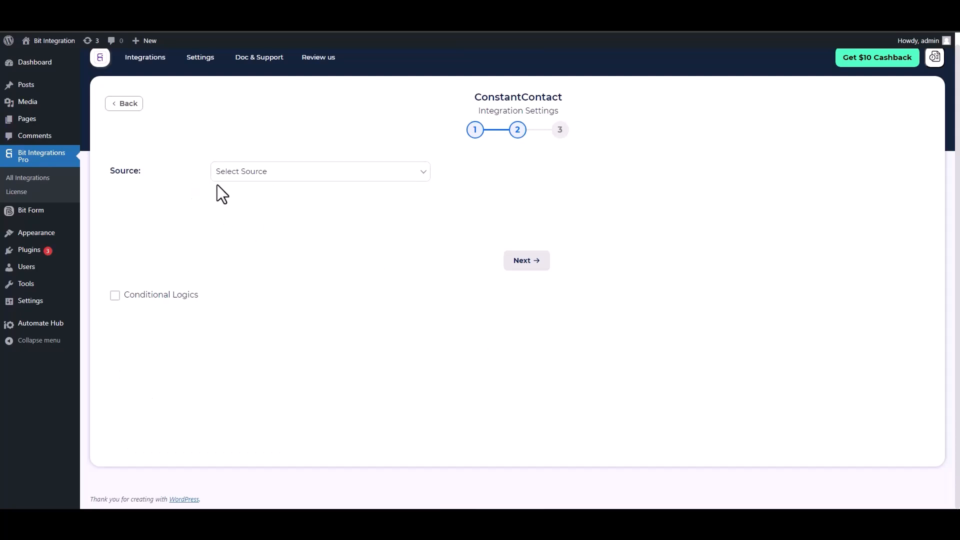
# Choose Contact as the source and map the form's Email field to Email.
pyautogui.click(277, 175)
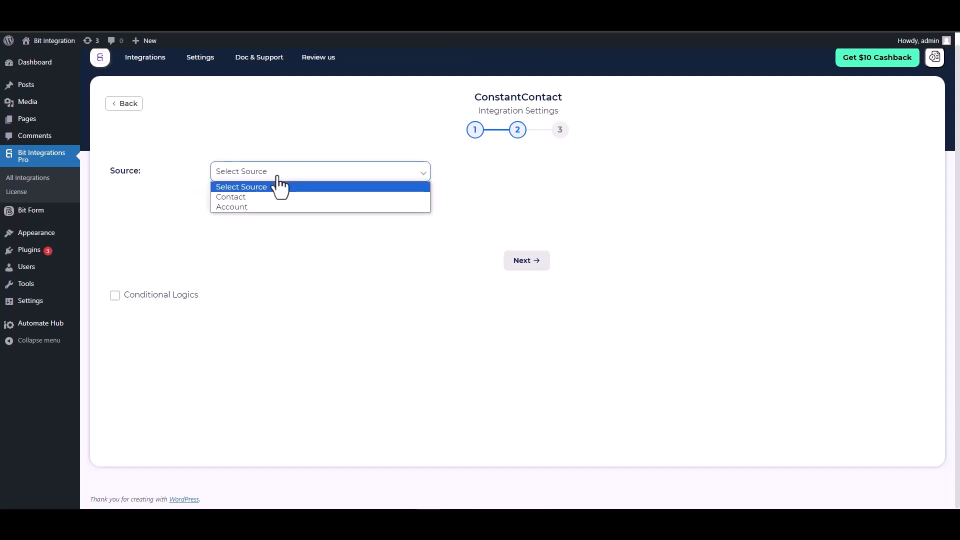
pyautogui.click(242, 198)
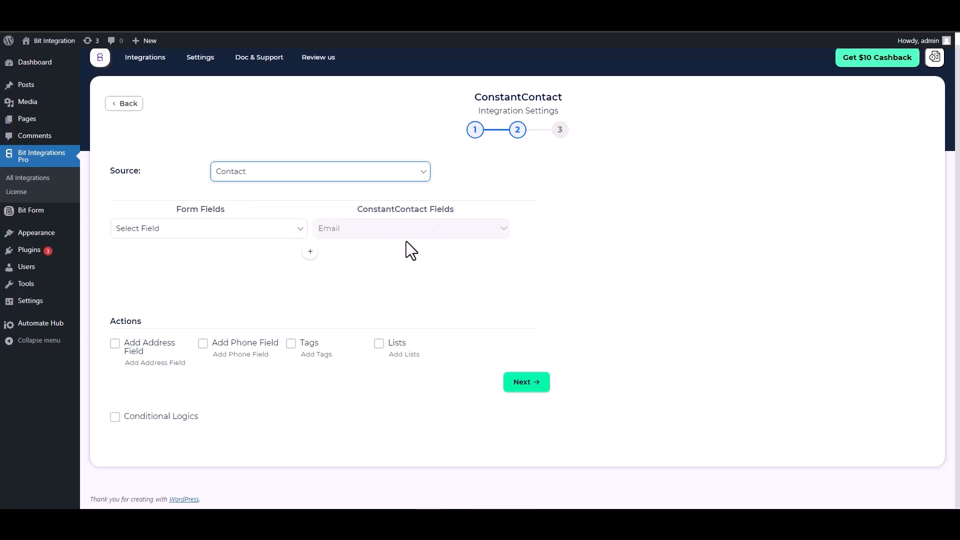
pyautogui.click(253, 234)
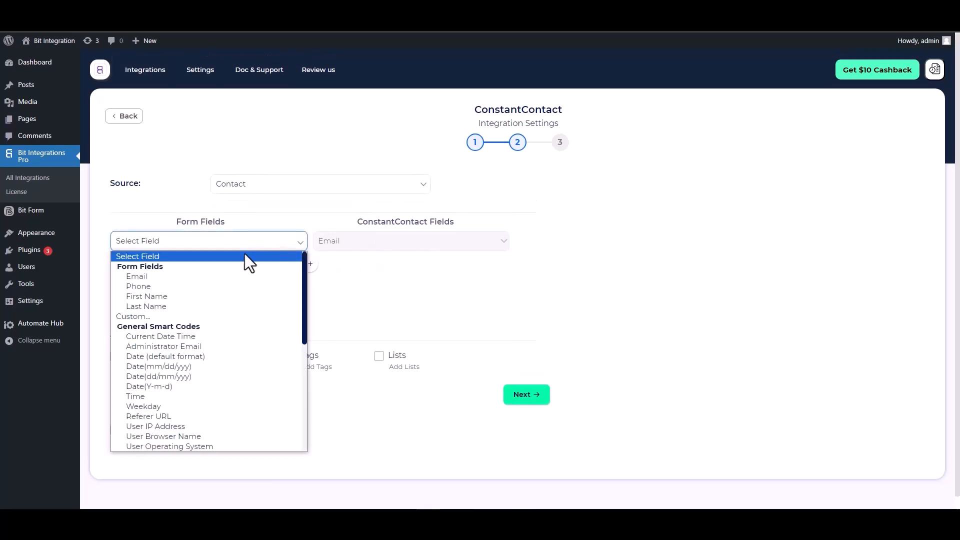
pyautogui.click(174, 278)
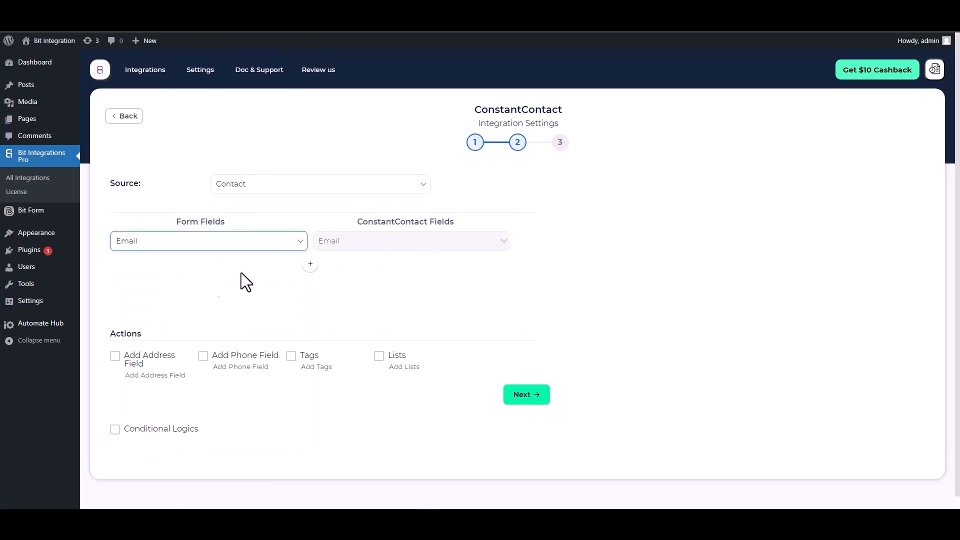
# Add rows mapping the form's First Name and Last Name to Constant Contact First Name and Last Name.
pyautogui.click(310, 264)
pyautogui.click(338, 266)
pyautogui.click(336, 294)
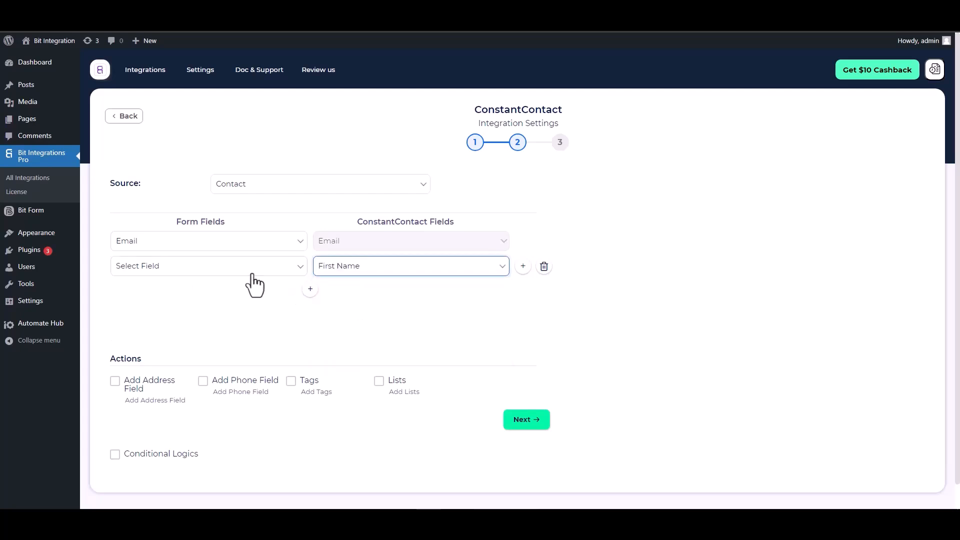
pyautogui.click(255, 275)
pyautogui.click(149, 322)
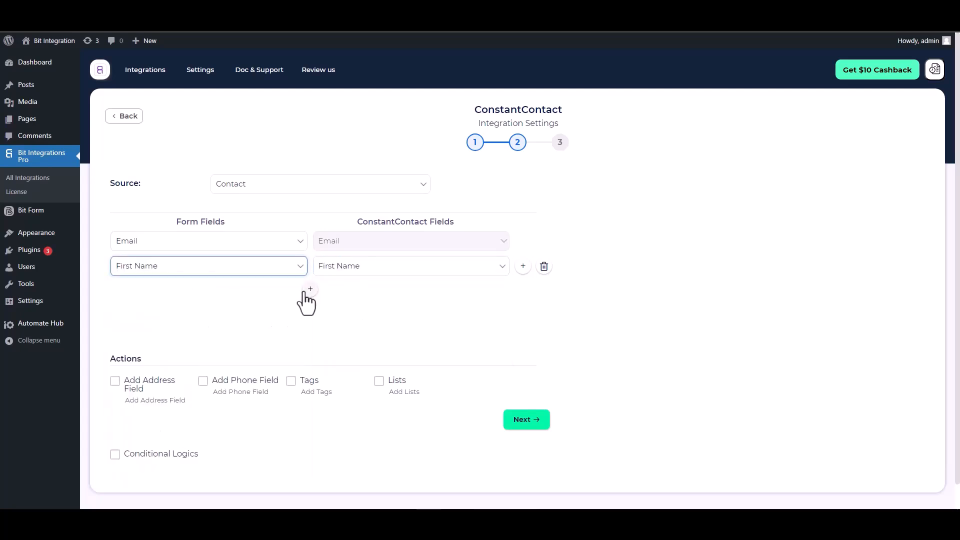
pyautogui.click(310, 289)
pyautogui.click(332, 292)
pyautogui.click(337, 333)
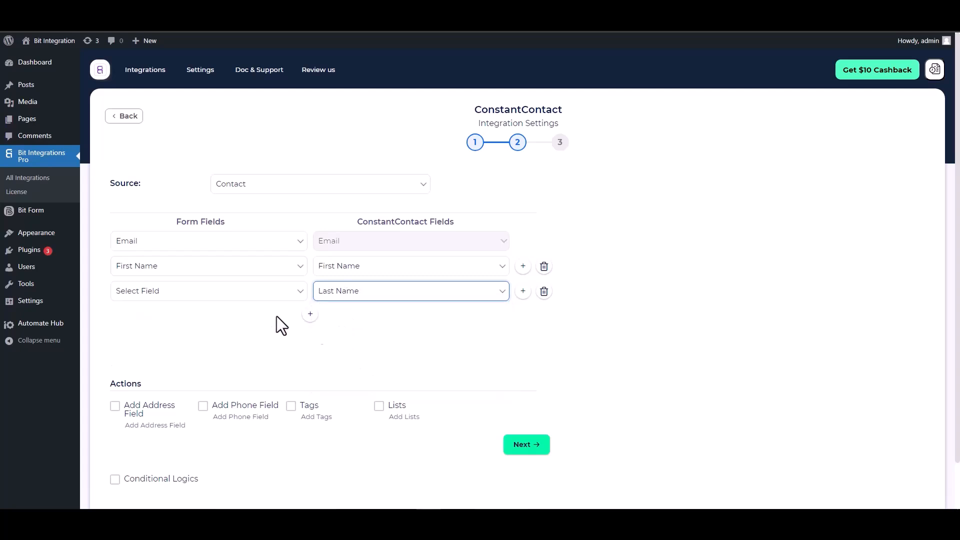
pyautogui.click(234, 292)
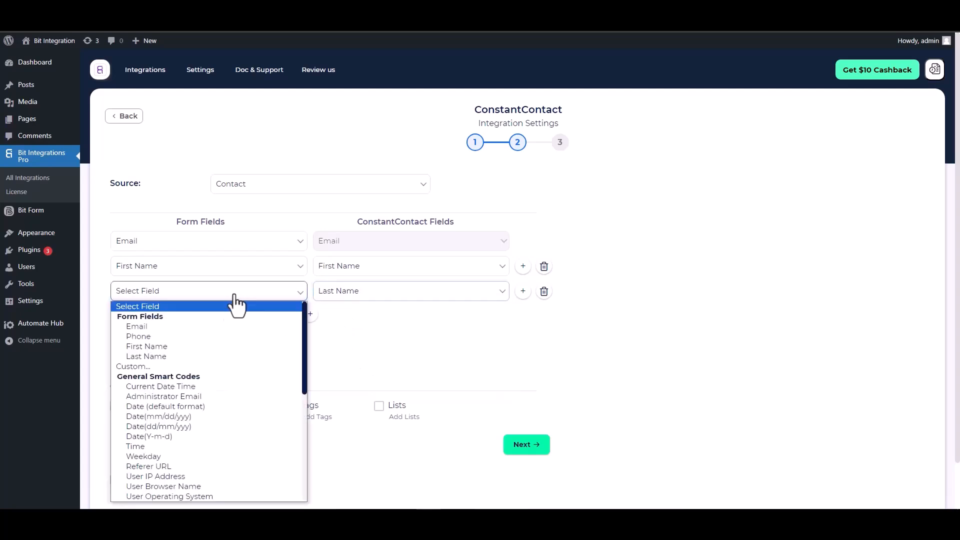
pyautogui.click(150, 356)
# Add a fourth row mapping the form's Phone field to Phone Number.
pyautogui.click(310, 315)
pyautogui.click(336, 323)
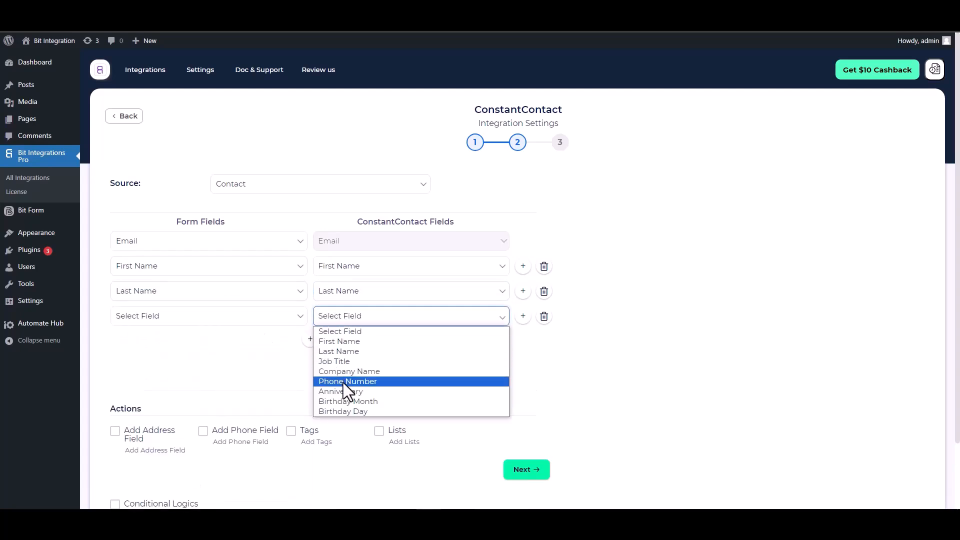
pyautogui.click(348, 382)
pyautogui.click(215, 316)
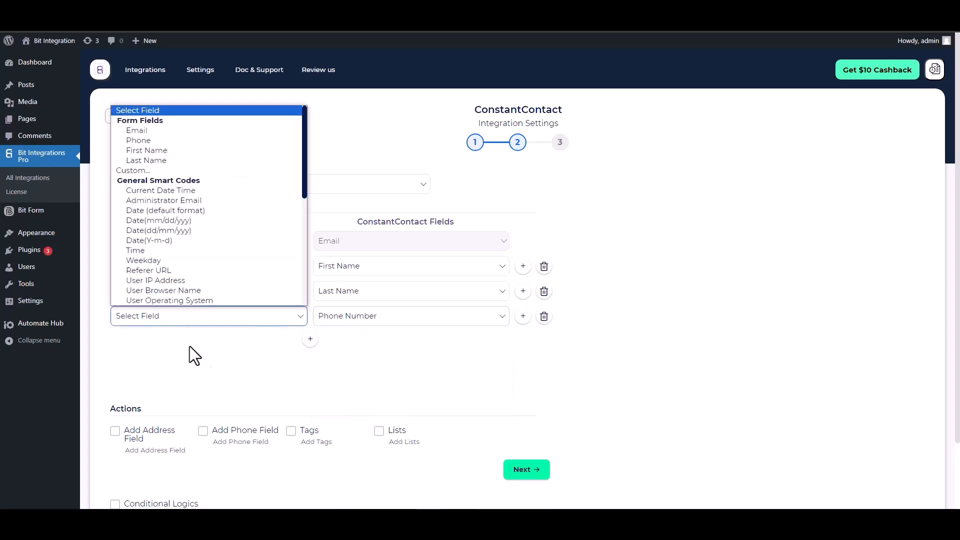
pyautogui.click(148, 140)
pyautogui.scroll(-1, 270, 331)
pyautogui.scroll(-1, 290, 335)
pyautogui.doubleClick(139, 333)
pyautogui.click(164, 334)
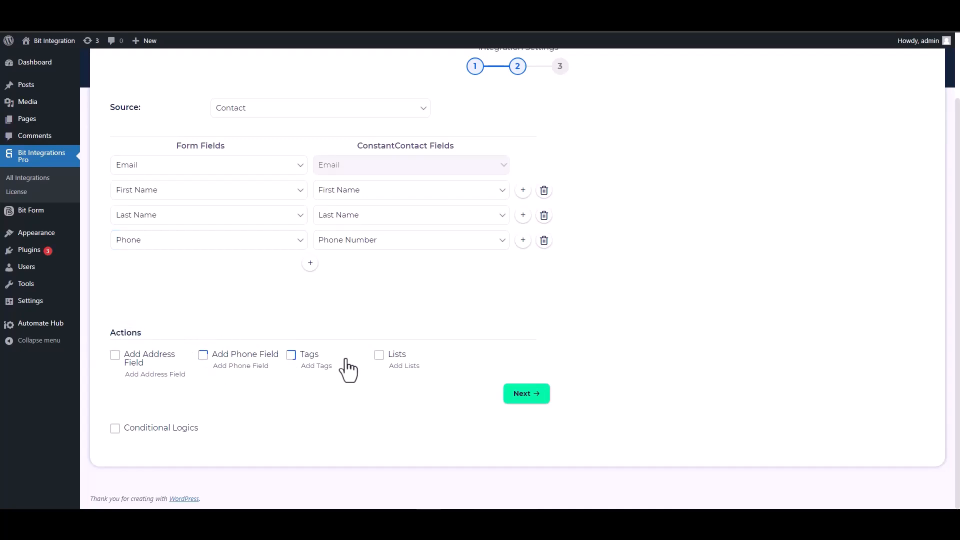
# Leave conditional logic off and Finish & Save the ConstantContact integration.
pyautogui.click(115, 428)
pyautogui.scroll(-2, 272, 375)
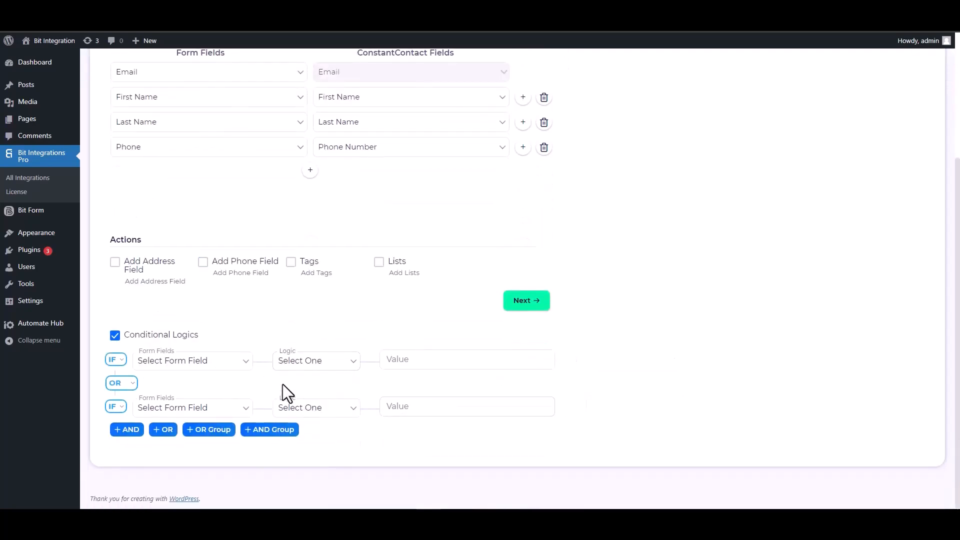
pyautogui.click(115, 335)
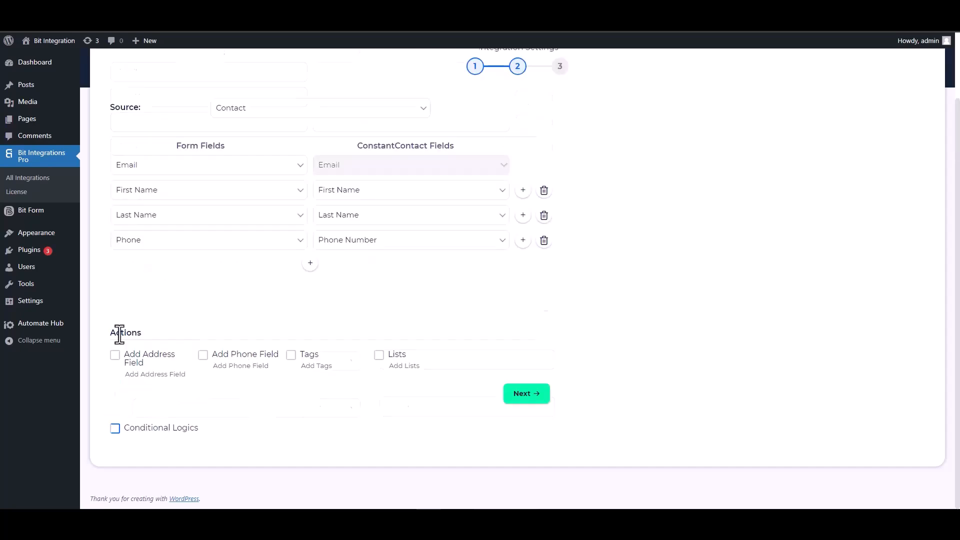
pyautogui.scroll(1, 452, 410)
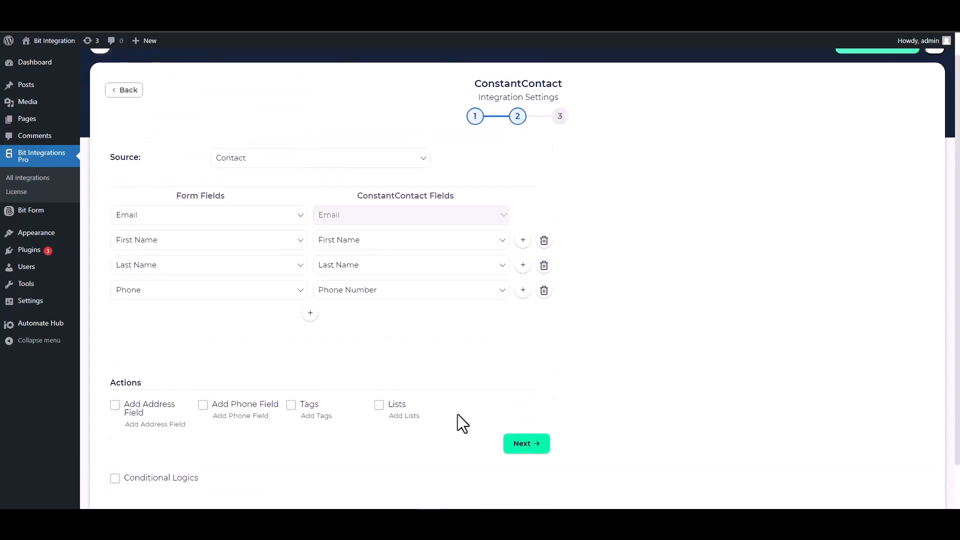
pyautogui.click(525, 445)
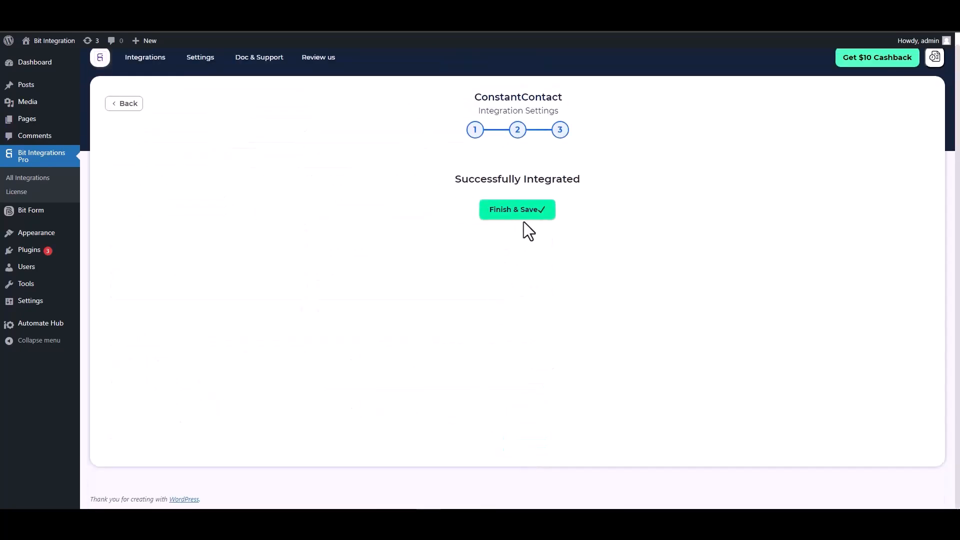
pyautogui.click(515, 215)
pyautogui.click(515, 215)
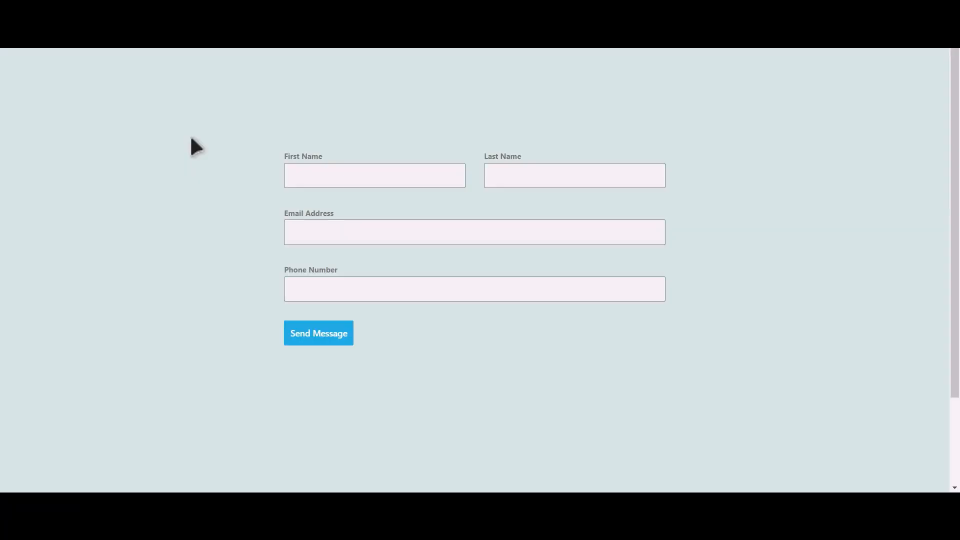
# Fill the contact form with name Bit Integrations, an email and a phone number, and send it.
pyautogui.click(389, 179)
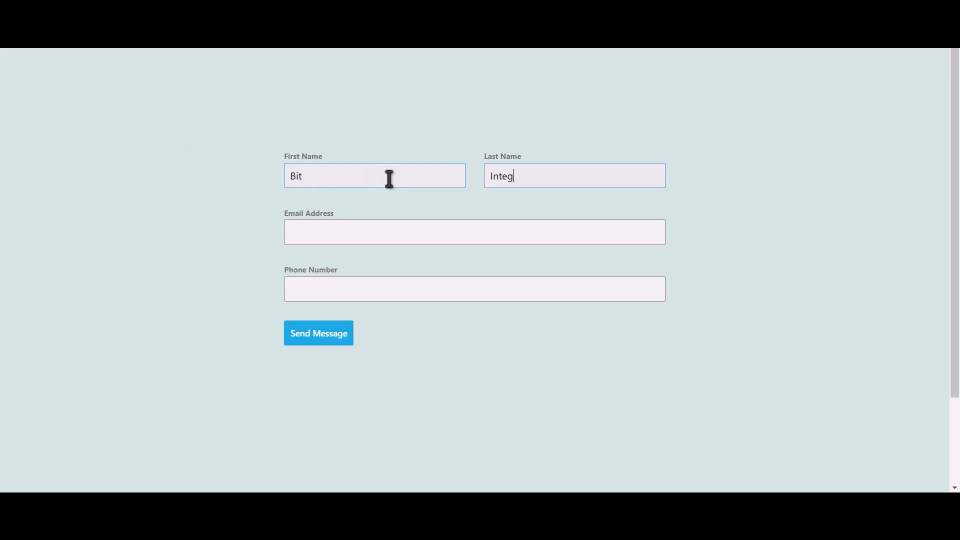
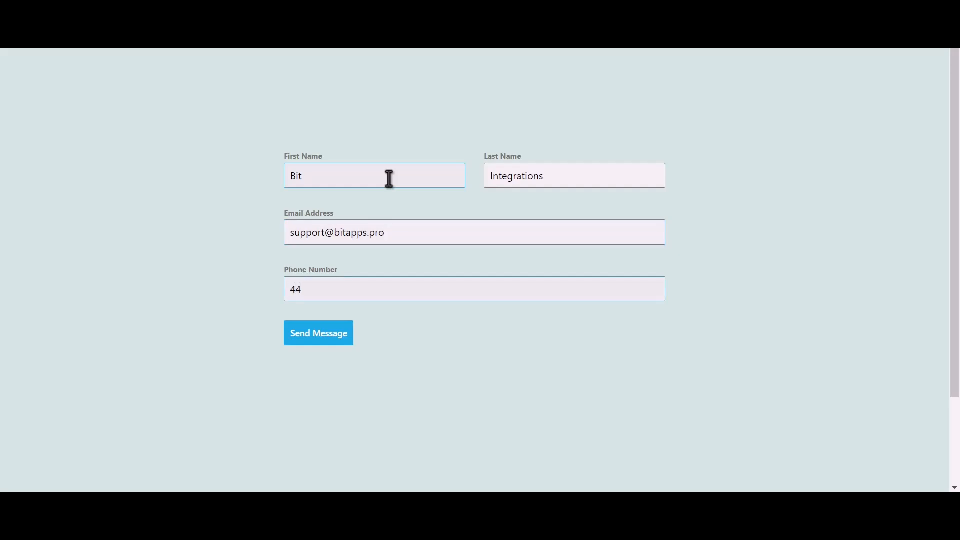
pyautogui.click(330, 335)
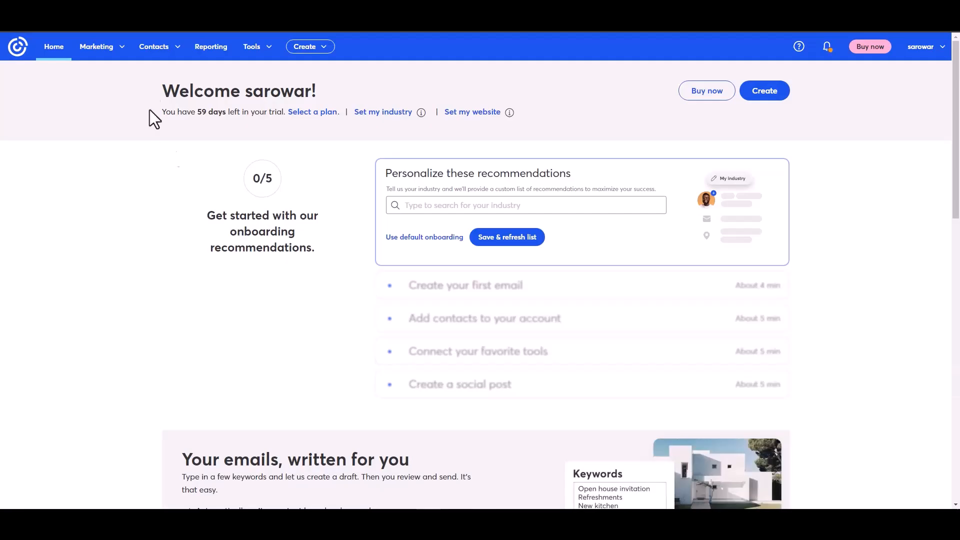
# Open All contacts and view the new test contact's details, noting it was added by API.
pyautogui.click(169, 50)
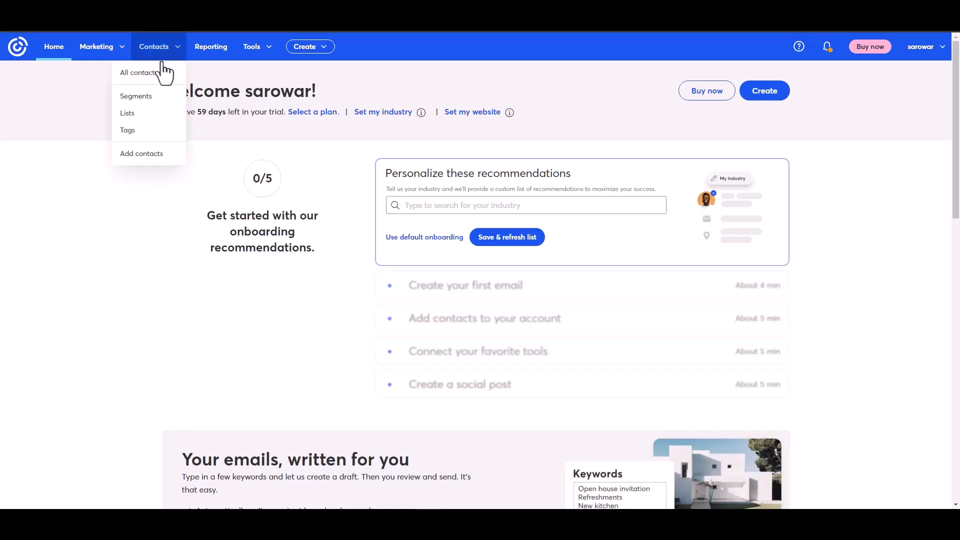
pyautogui.click(142, 74)
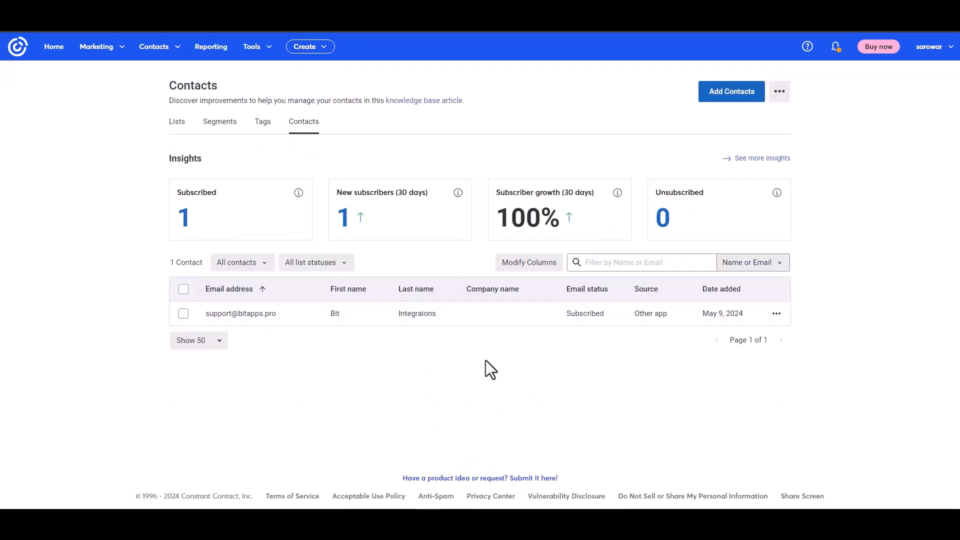
pyautogui.click(249, 314)
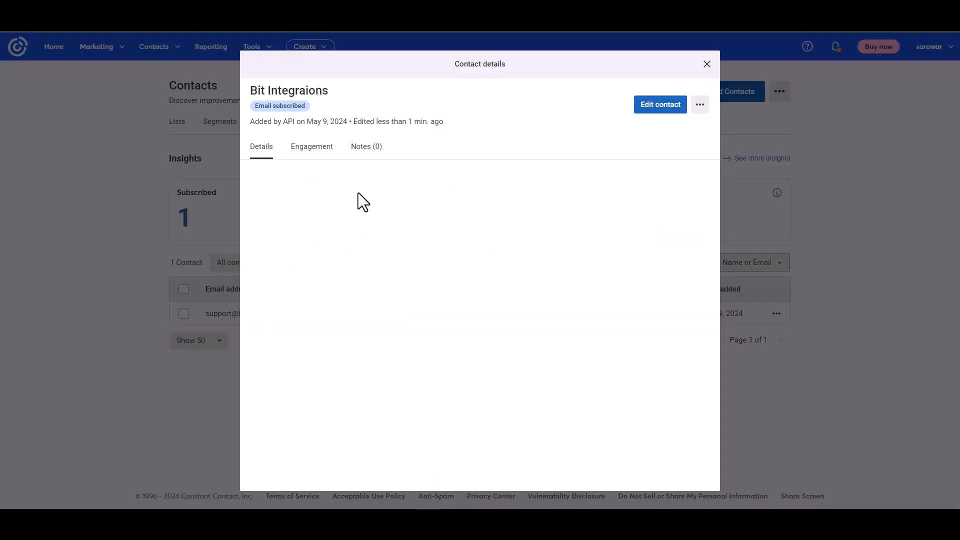
pyautogui.moveTo(252, 121); pyautogui.dragTo(323, 120)
pyautogui.click(393, 271)
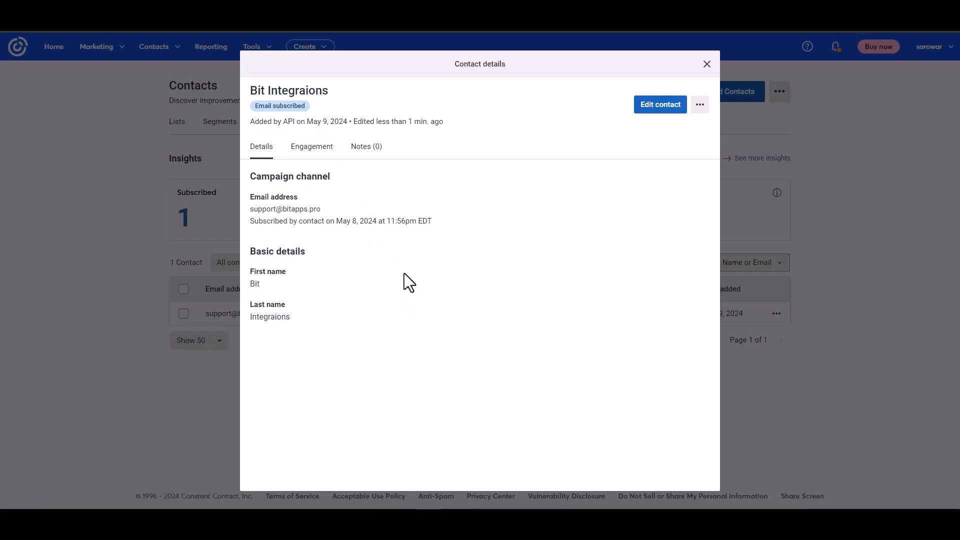